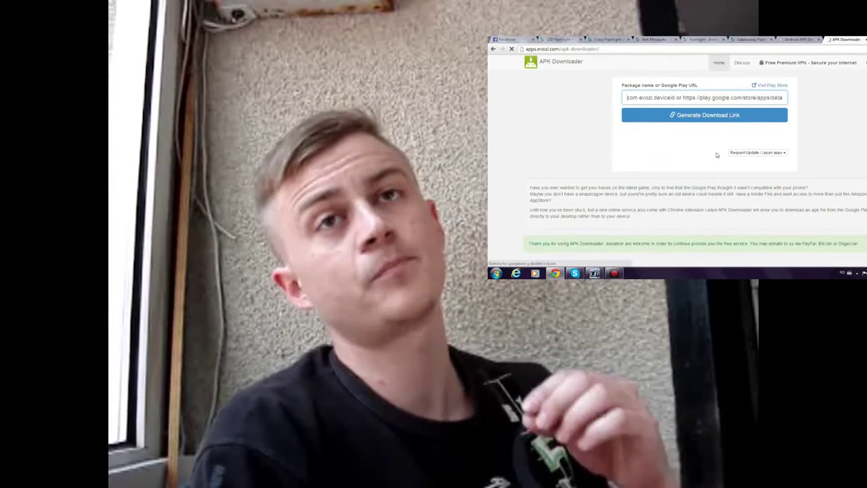
Step: Switch to the Galatasaray Flashlight Play Store tab and scroll through its page
left_click(744, 39)
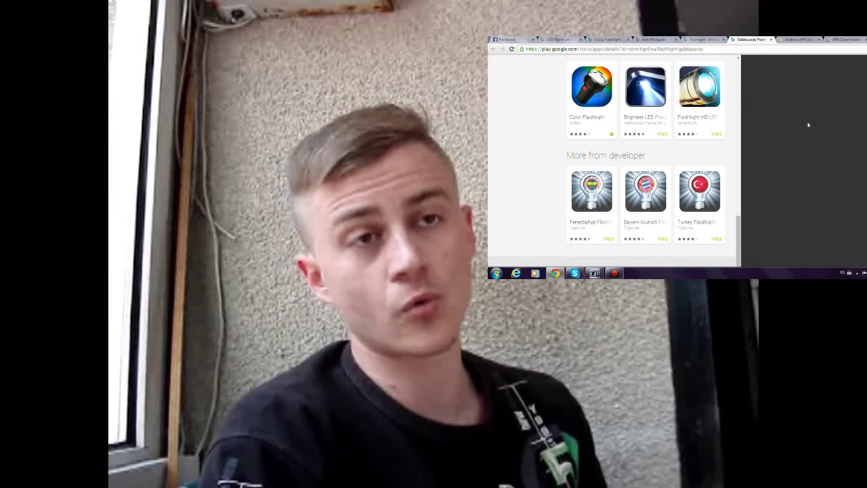
scroll(807, 125, "down", 1)
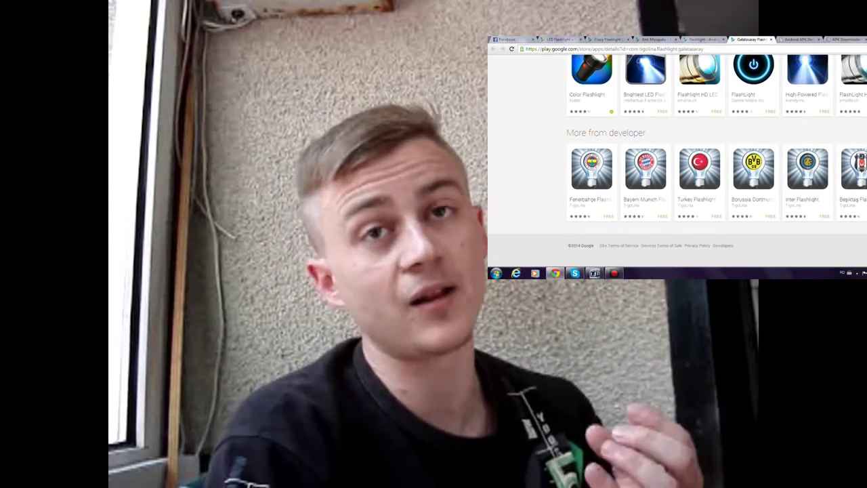
scroll(679, 135, "up", 10)
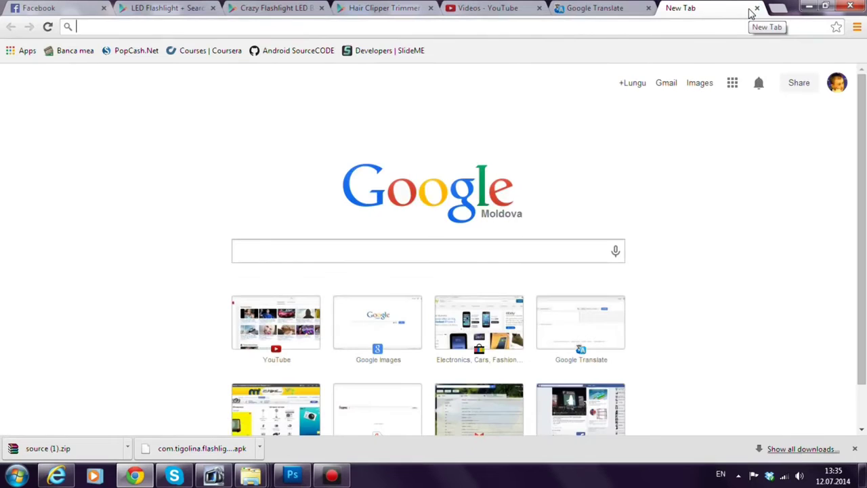
Step: Search Google for 'decompile apk' and open the Android APK Decompiler result
type("decomp")
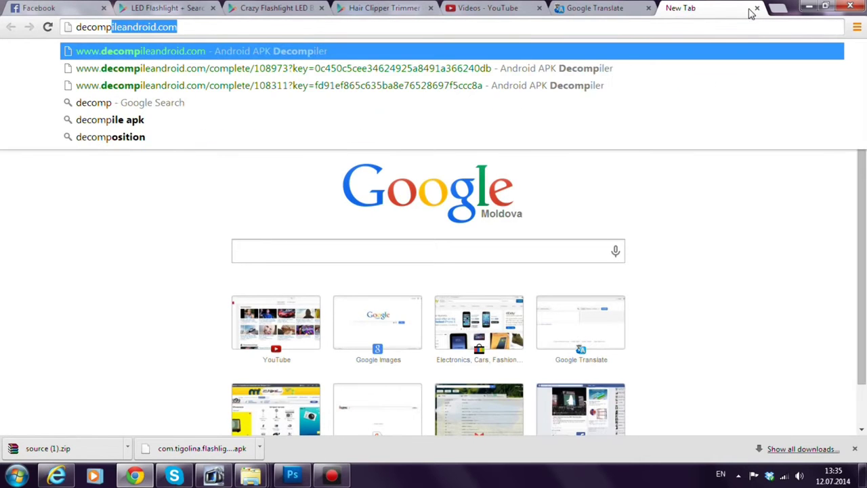
type("ile ap")
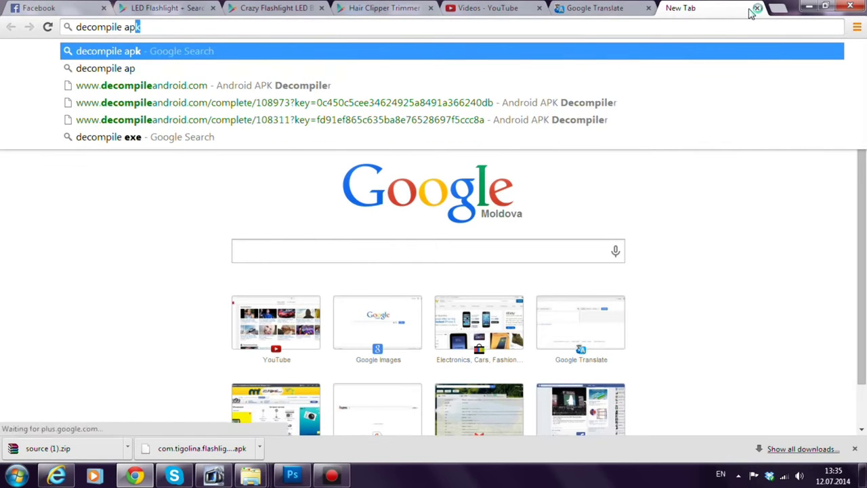
type("k")
key("Return")
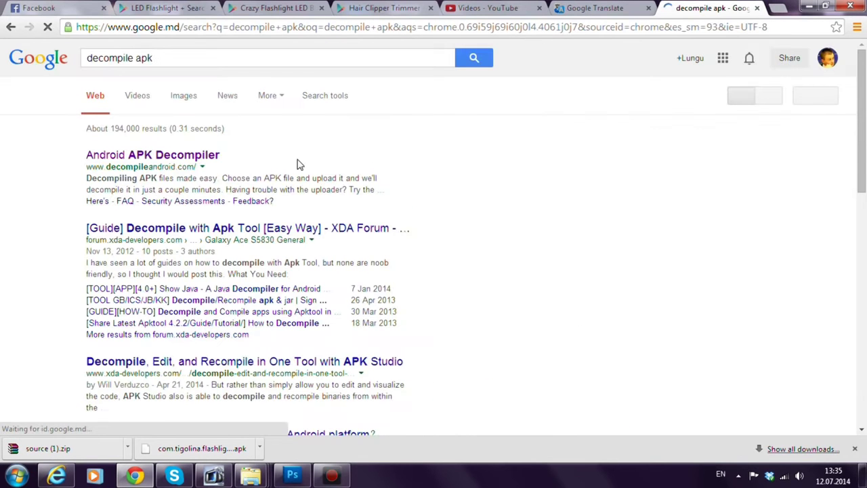
left_click_drag(107, 166, 127, 165)
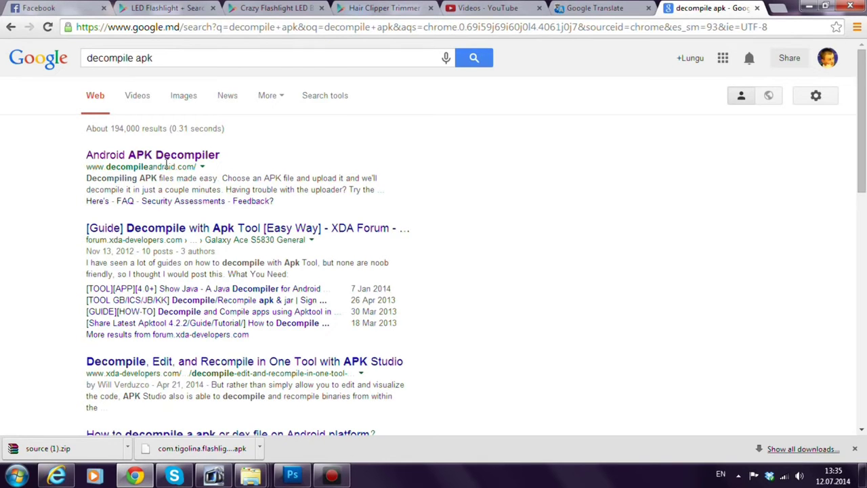
left_click(203, 155)
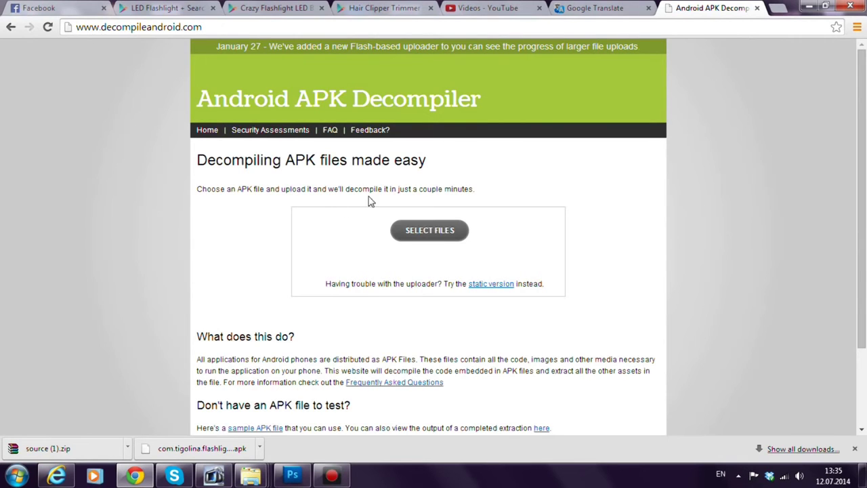
Step: Upload com.tigolina.flashlight.galatasaray.apk from the Desktop to decompileandroid.com for decompiling
left_click(430, 232)
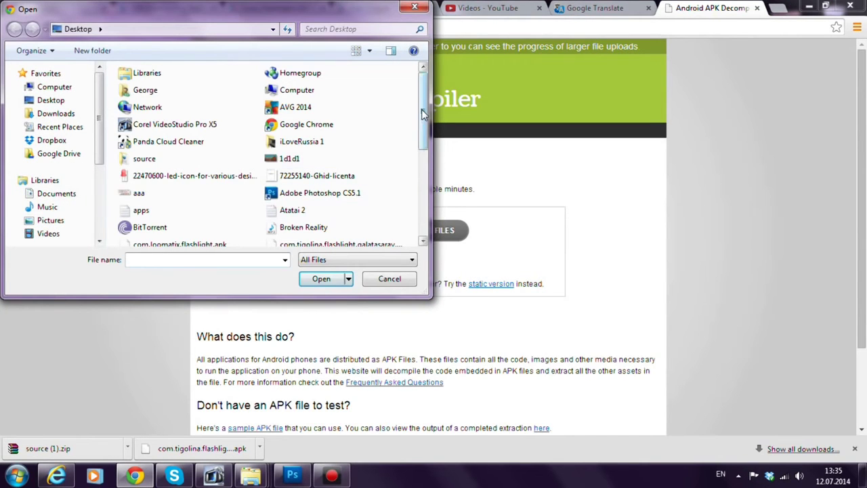
left_click_drag(425, 126, 425, 140)
left_click(338, 172)
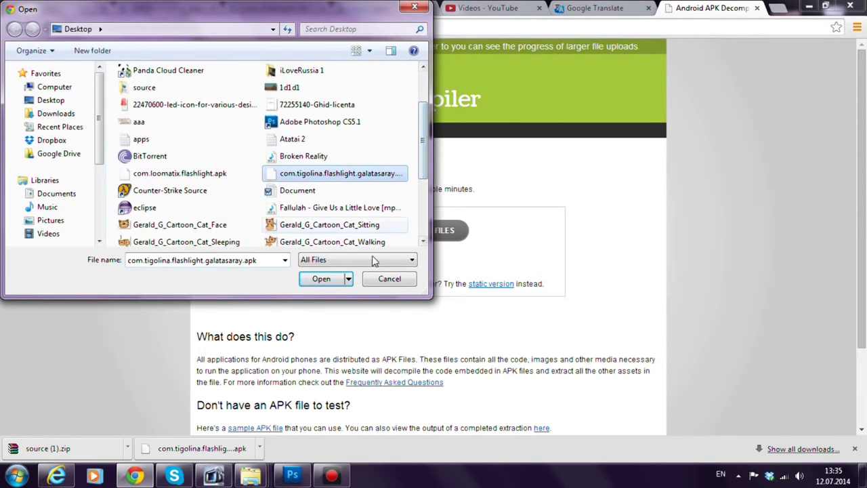
left_click(321, 278)
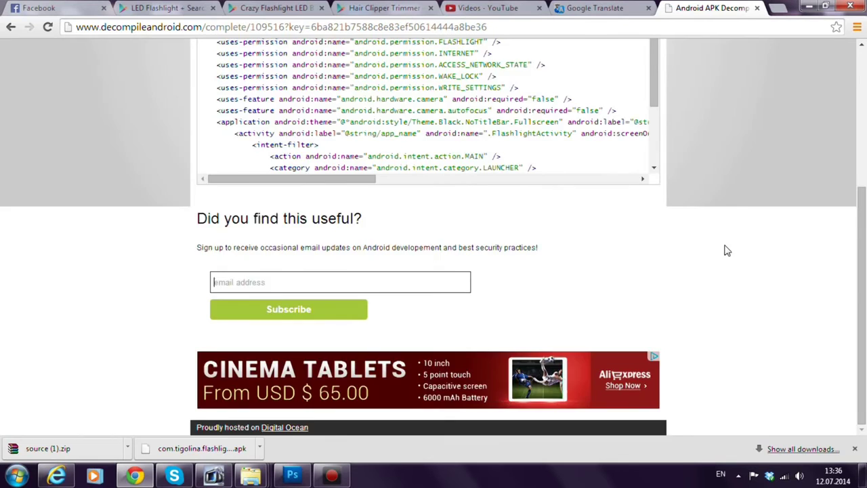
Step: Download the full decompiled source as the source (2) zip, then minimize Chrome
scroll(724, 251, "up", 3)
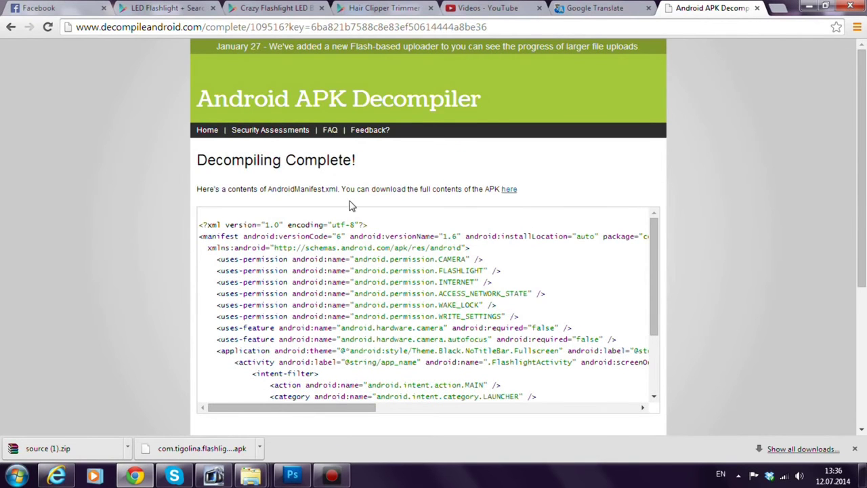
left_click_drag(323, 189, 421, 189)
left_click(389, 189)
left_click_drag(360, 193, 478, 190)
left_click(532, 195)
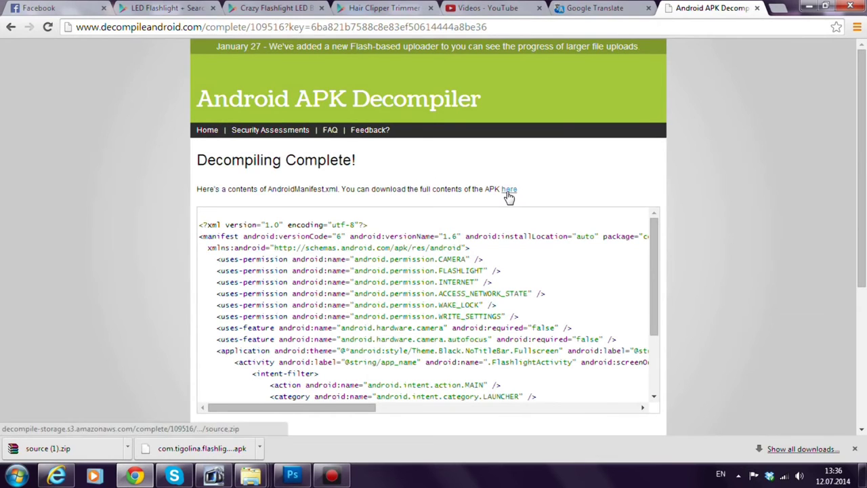
left_click(508, 193)
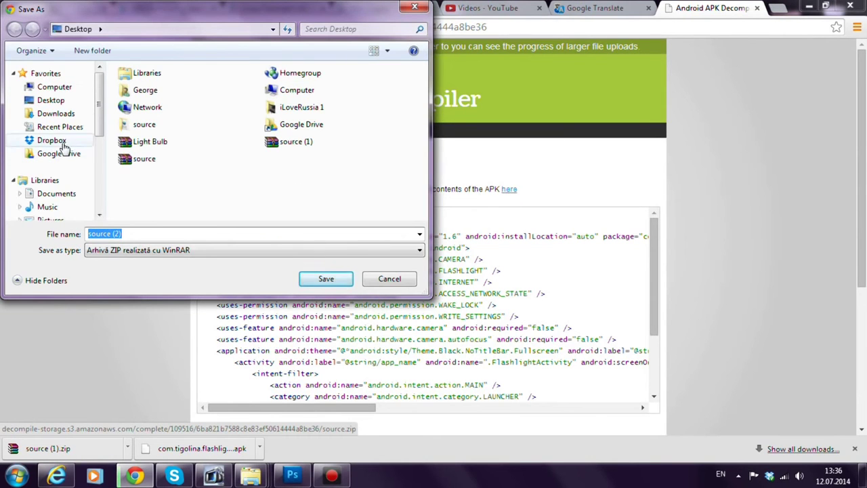
left_click(325, 279)
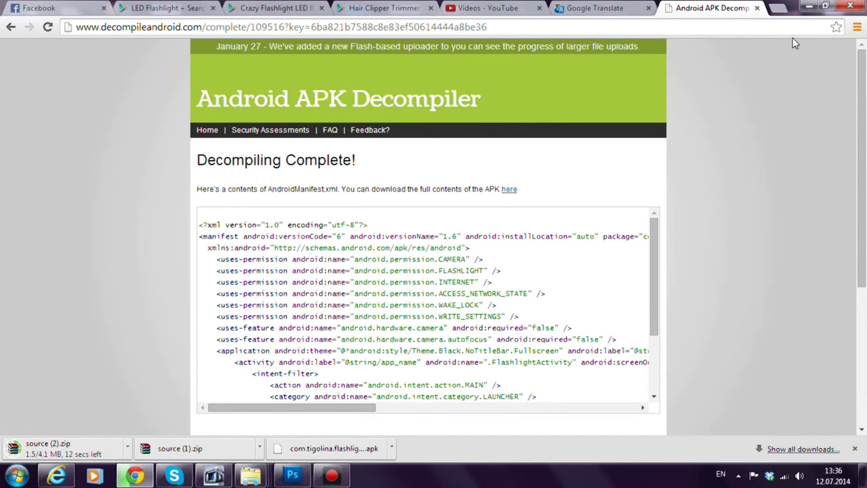
left_click(809, 6)
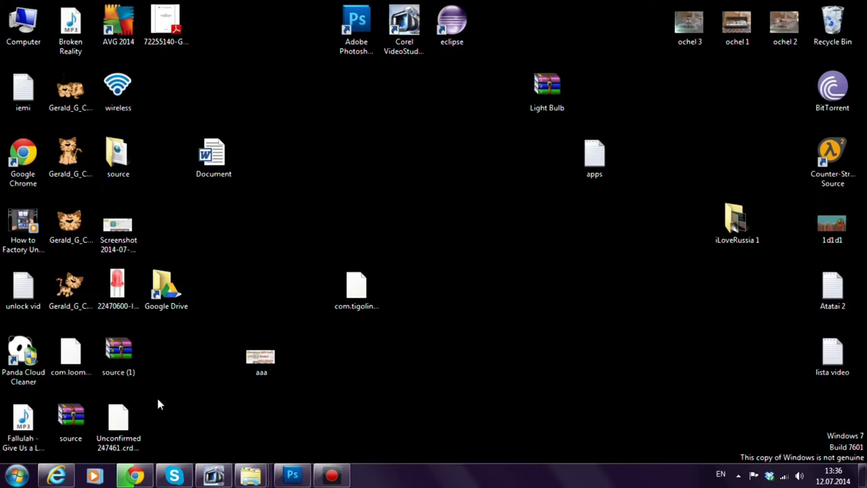
Step: Move the source (1) archive to the desktop centre and extract it into a source (1) folder
mouse_move(101, 358)
left_mouse_down()
mouse_move(187, 335)
mouse_move(244, 233)
left_mouse_up()
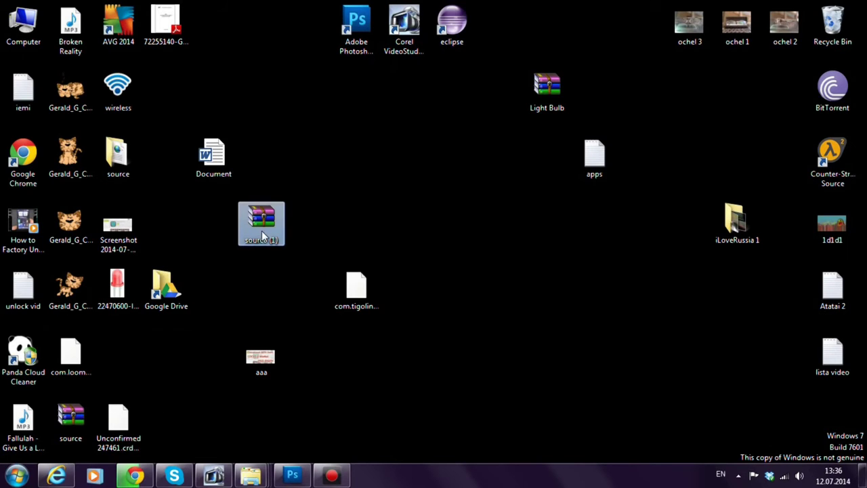
right_click(264, 232)
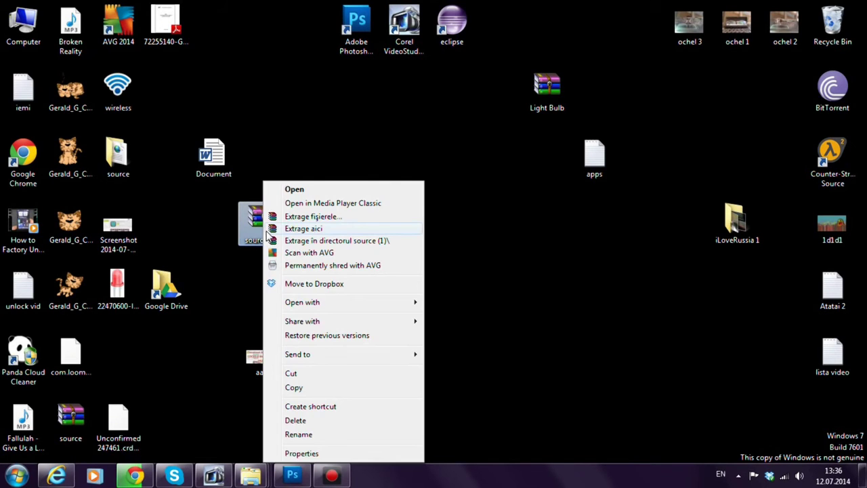
left_click(359, 241)
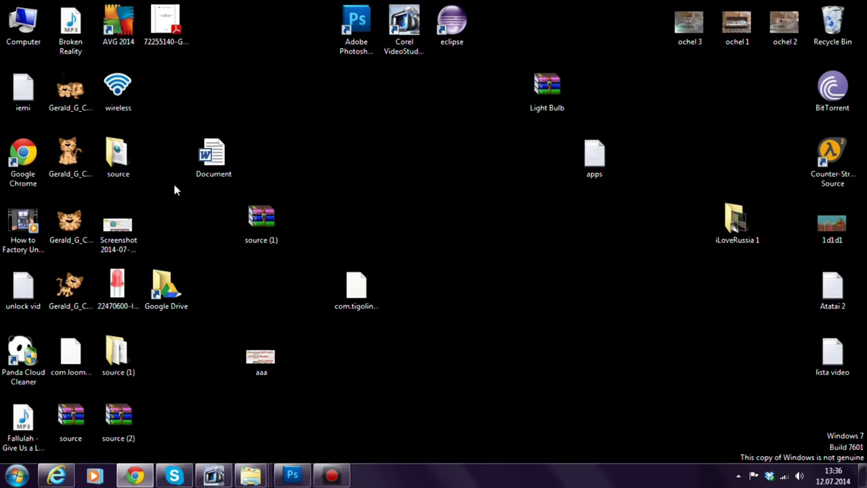
Step: Open source (1)\res and view the drawable-hdpi-v9 and drawable-hdpi image folders
double_click(117, 351)
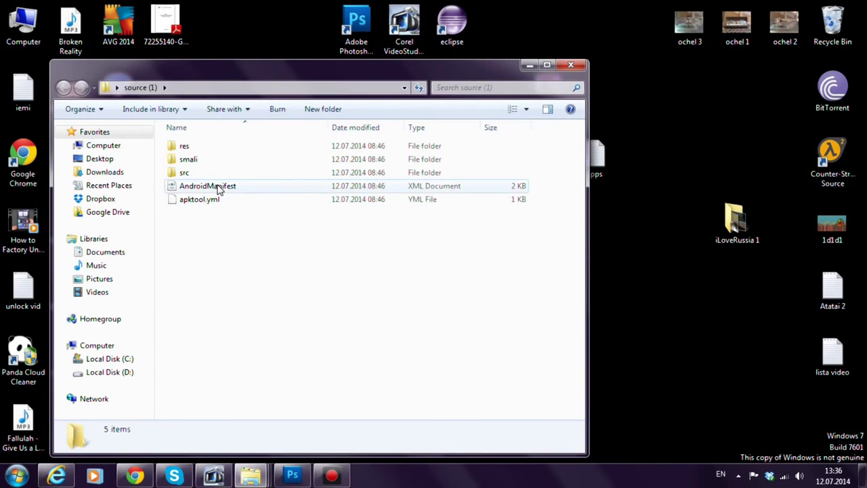
double_click(196, 148)
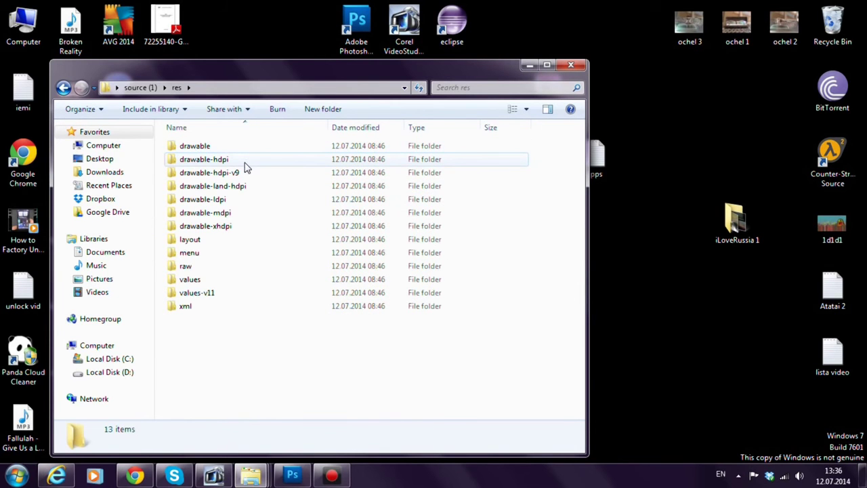
left_click(215, 173)
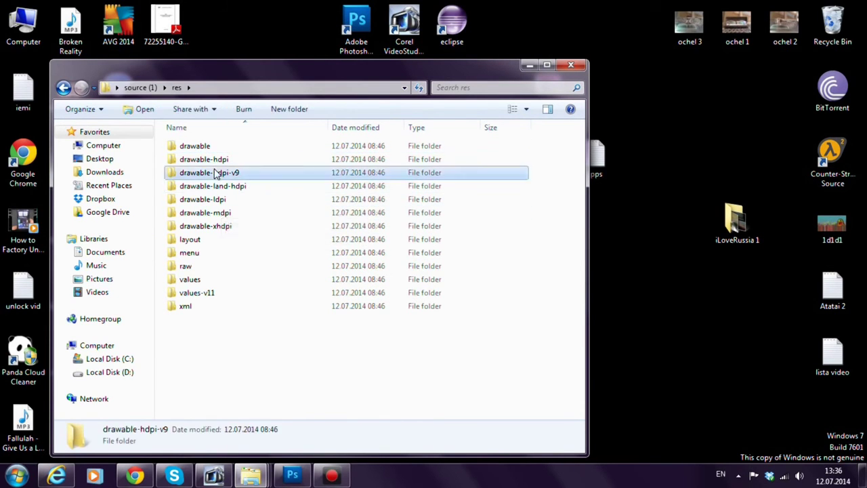
double_click(215, 174)
key("BackSpace")
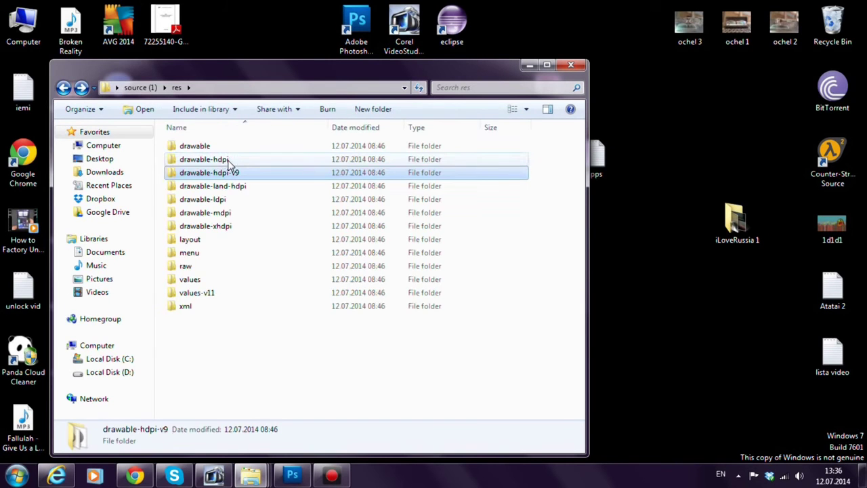
double_click(229, 161)
key("BackSpace")
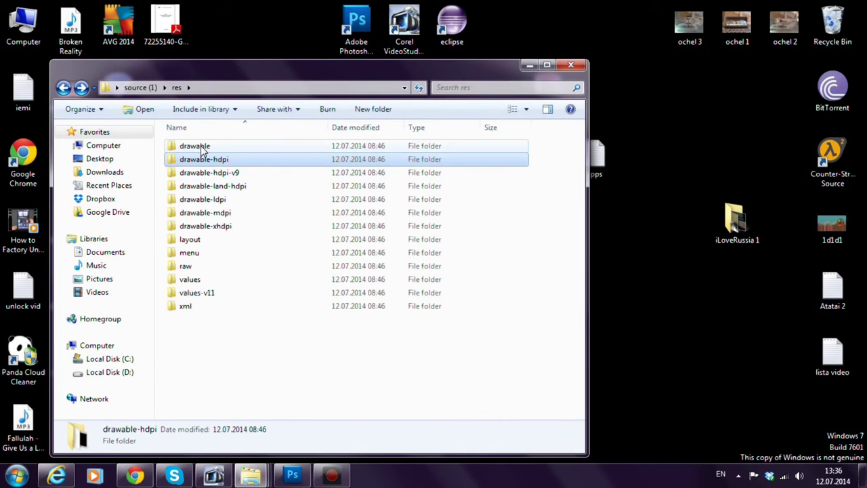
Step: View the layout and raw folders inside res, returning to res after each
left_click(195, 243)
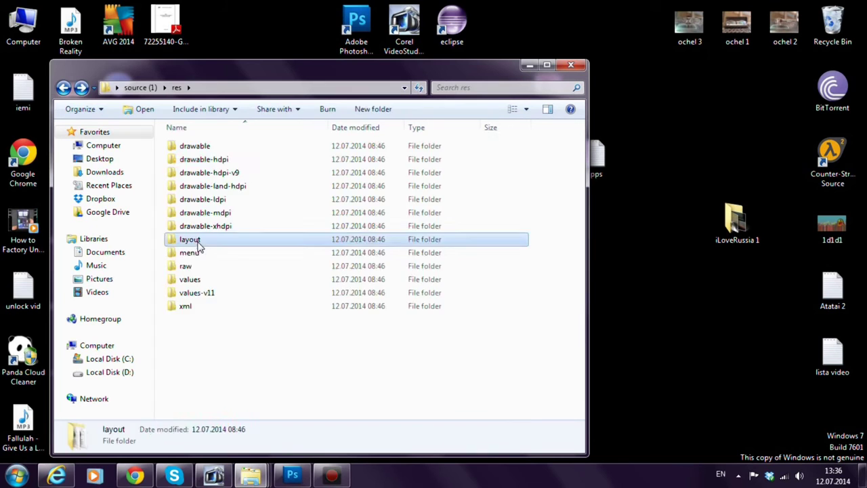
double_click(197, 242)
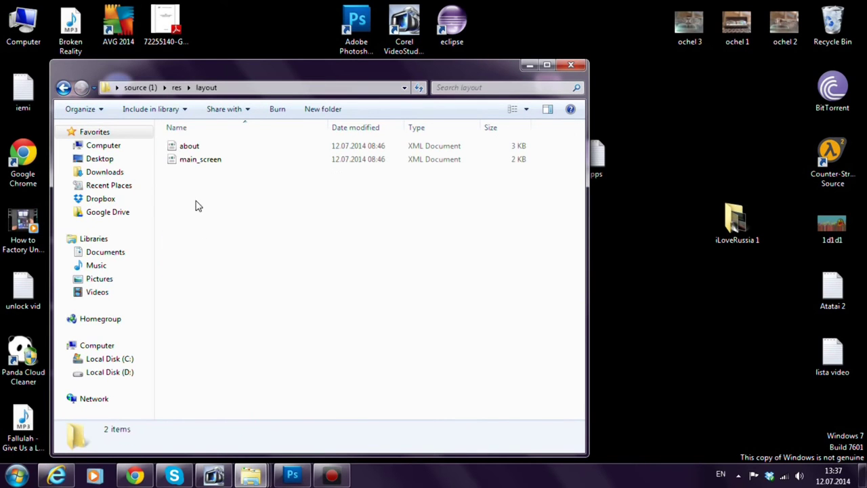
left_click(63, 88)
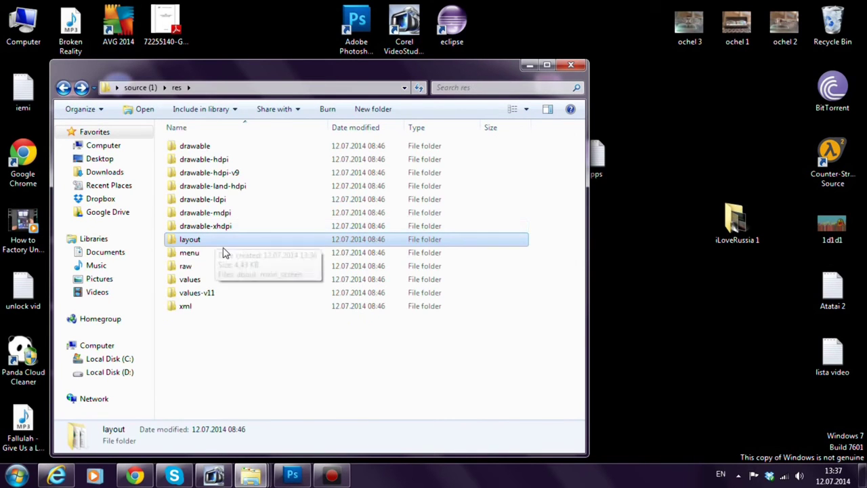
double_click(210, 267)
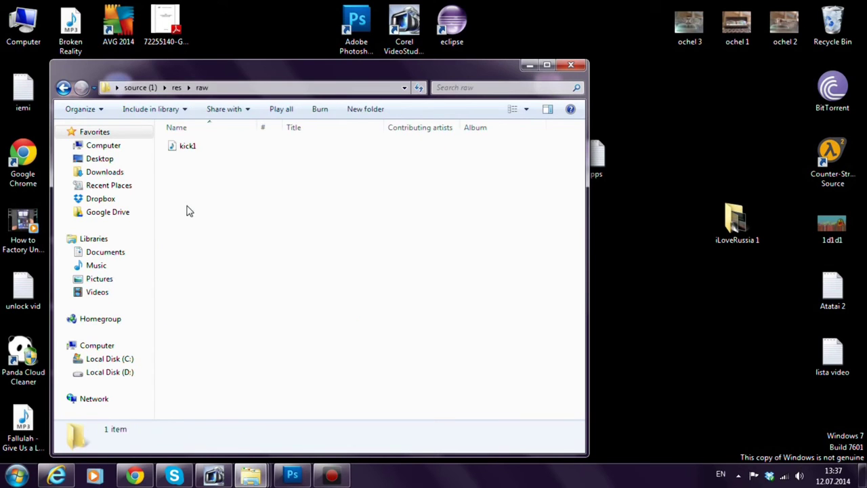
left_click_drag(193, 205, 275, 245)
left_click(63, 88)
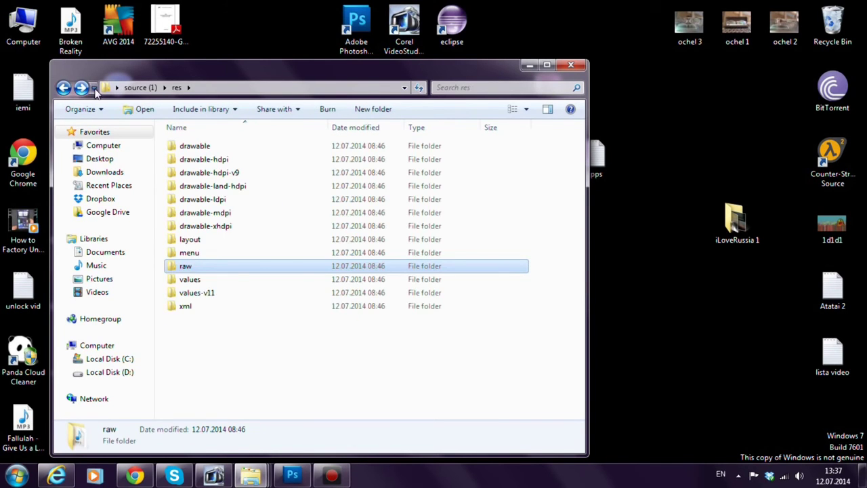
Step: Browse the Java files in src\org\acra, then return to the top of source (1)
left_click(63, 88)
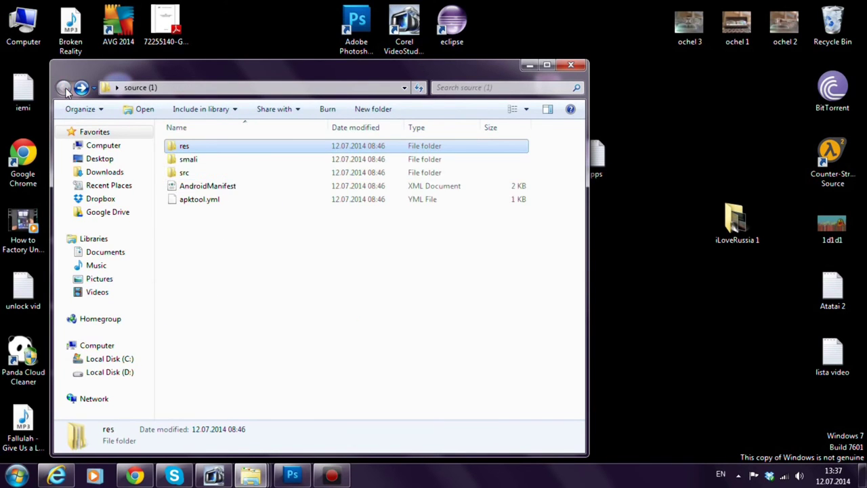
double_click(195, 175)
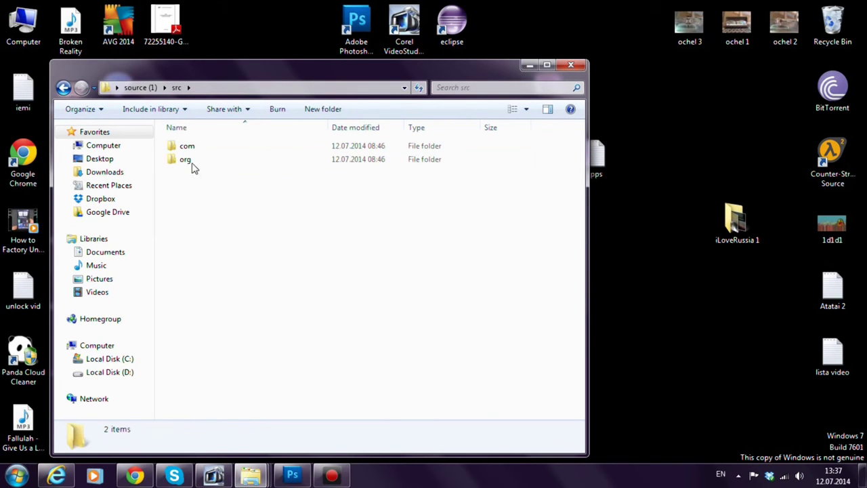
double_click(191, 163)
double_click(190, 147)
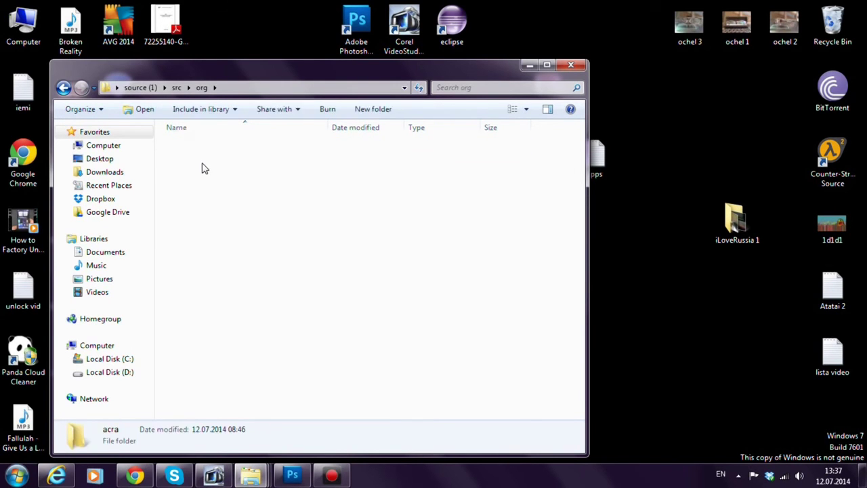
key("d")
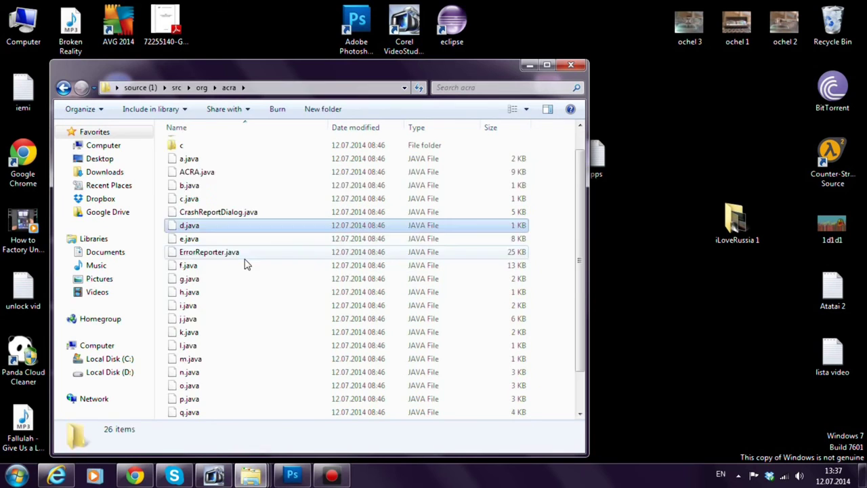
scroll(246, 268, "down", 1)
scroll(245, 268, "up", 2)
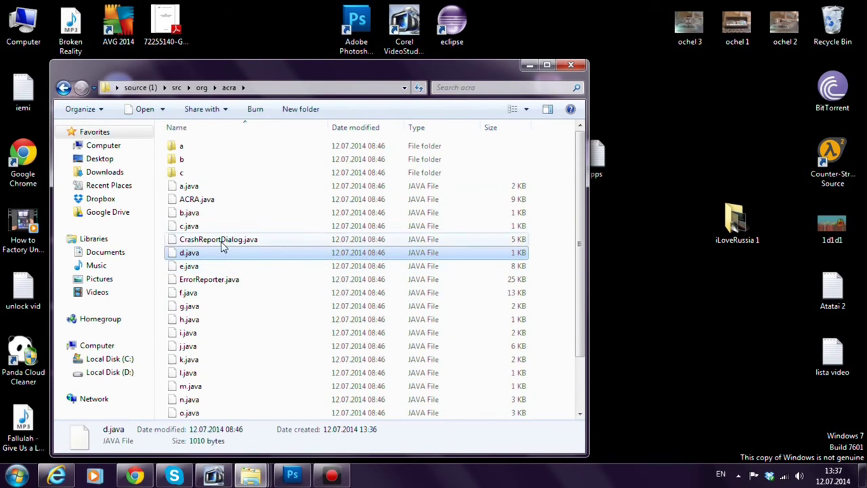
left_click(65, 88)
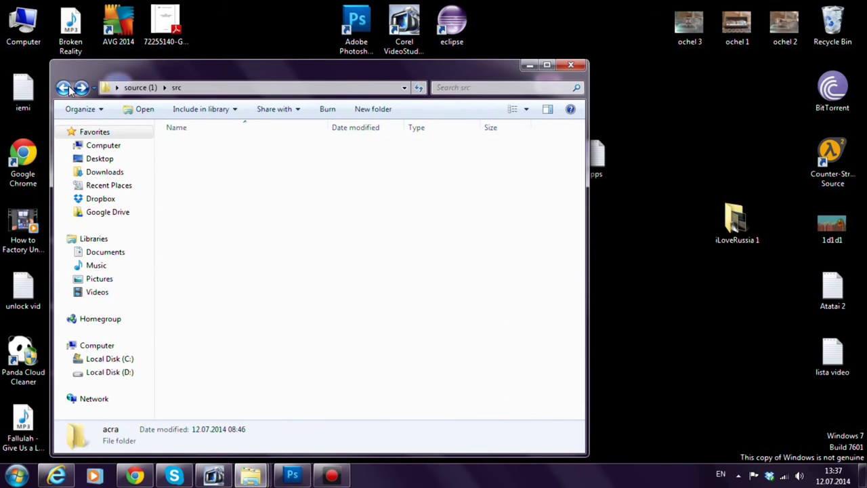
left_click(64, 89)
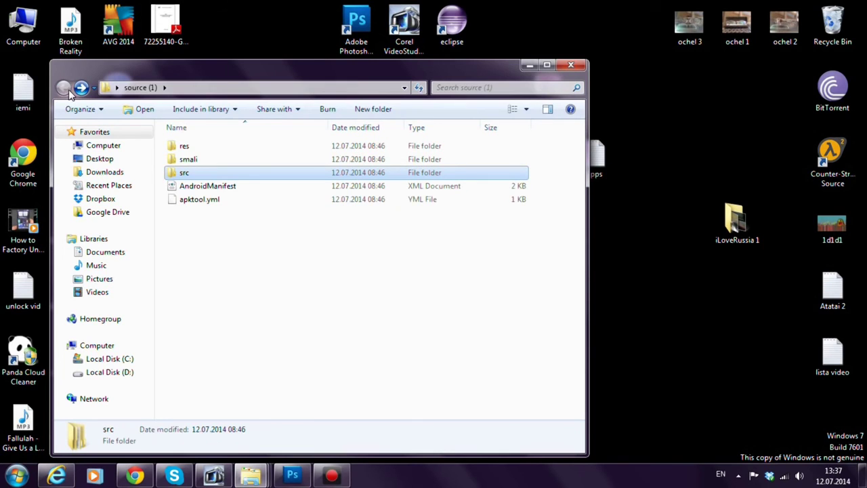